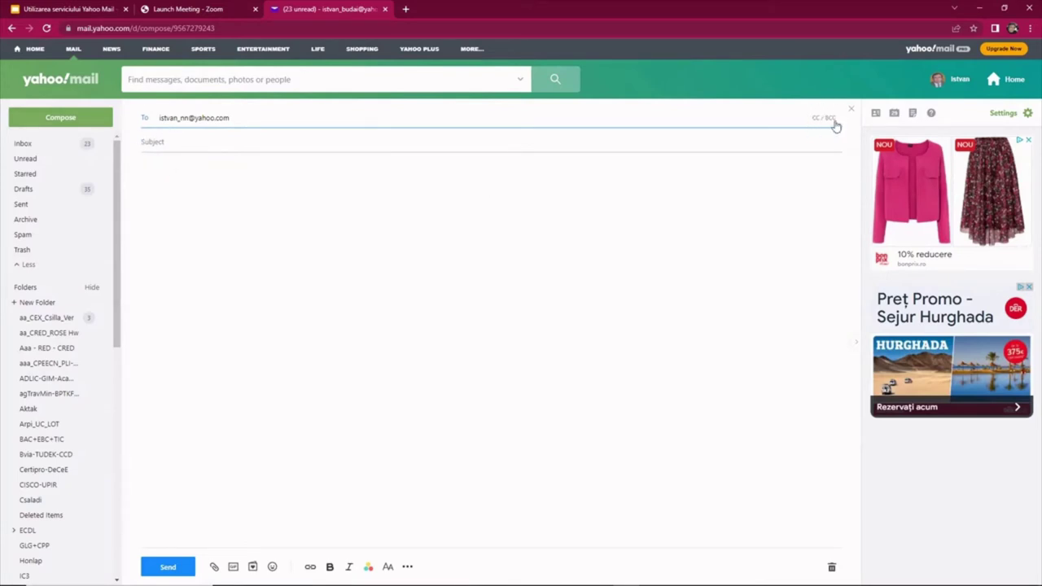
Add the second contact's e-mail as CC recipient and enter the subject 'Rugaminte'.
click(820, 118)
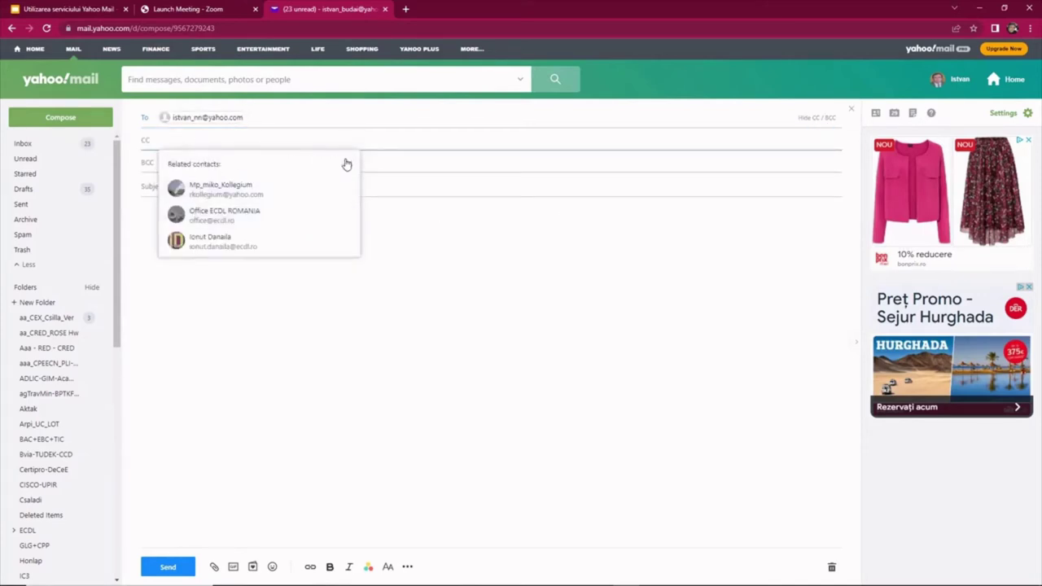
click(348, 164)
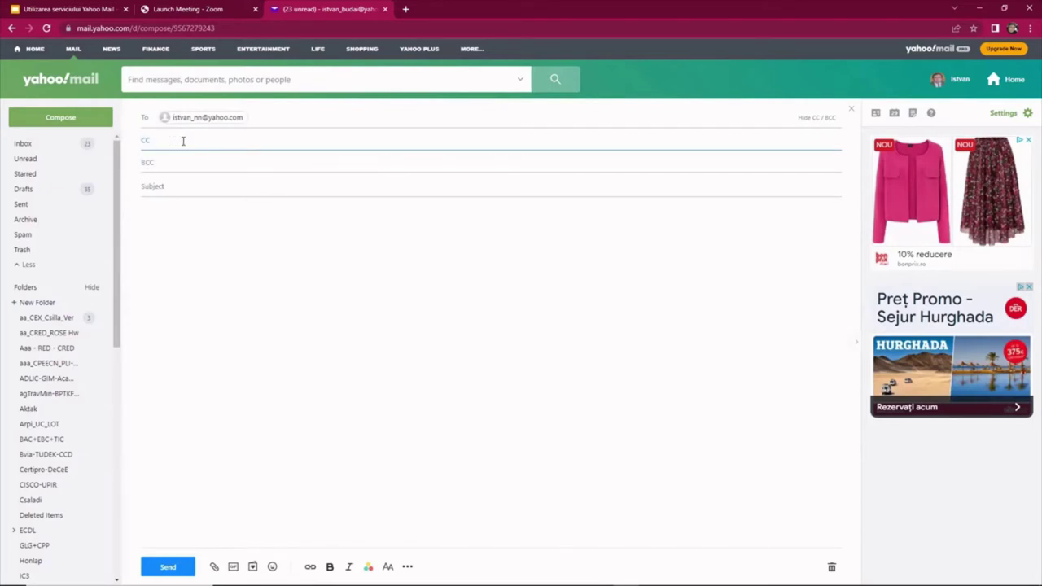
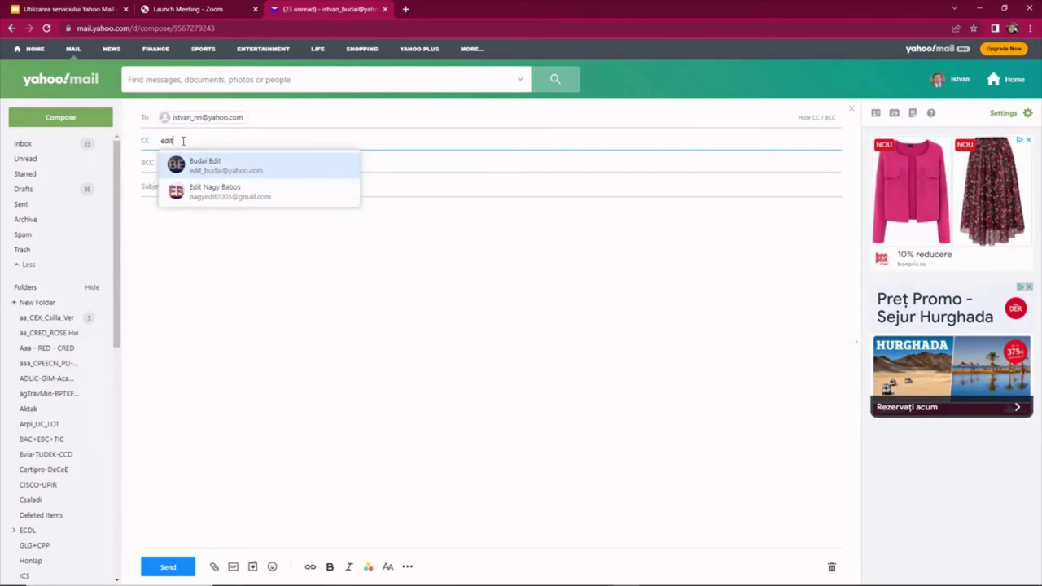
click(187, 186)
text(Rugaminte)
click(186, 207)
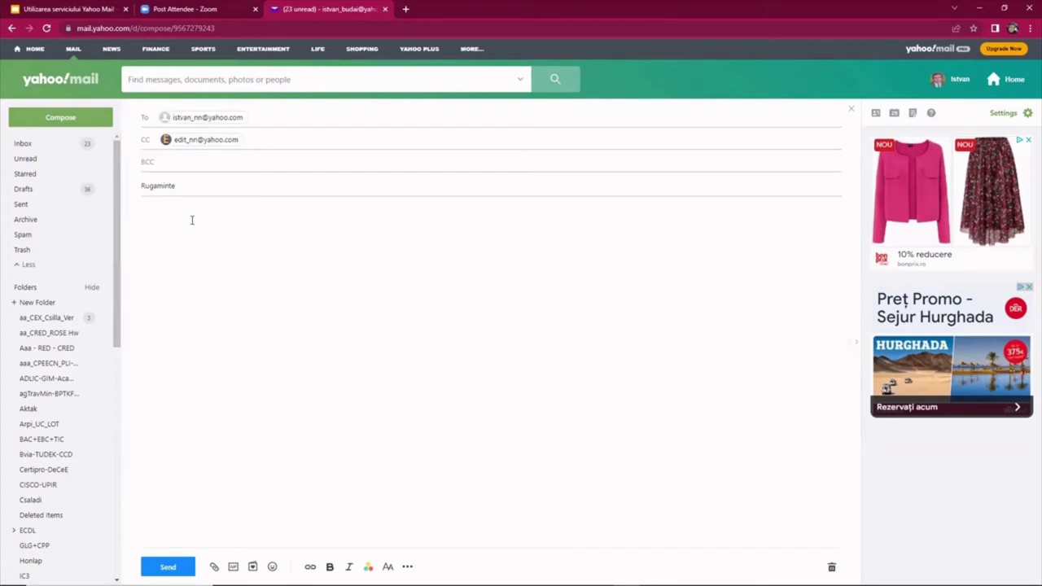
Paste the greeting asking to check the received parcel into the message body.
text(Bună ziua!  Vă rog să verificați coletul primit.  Cu bine, Istvan)
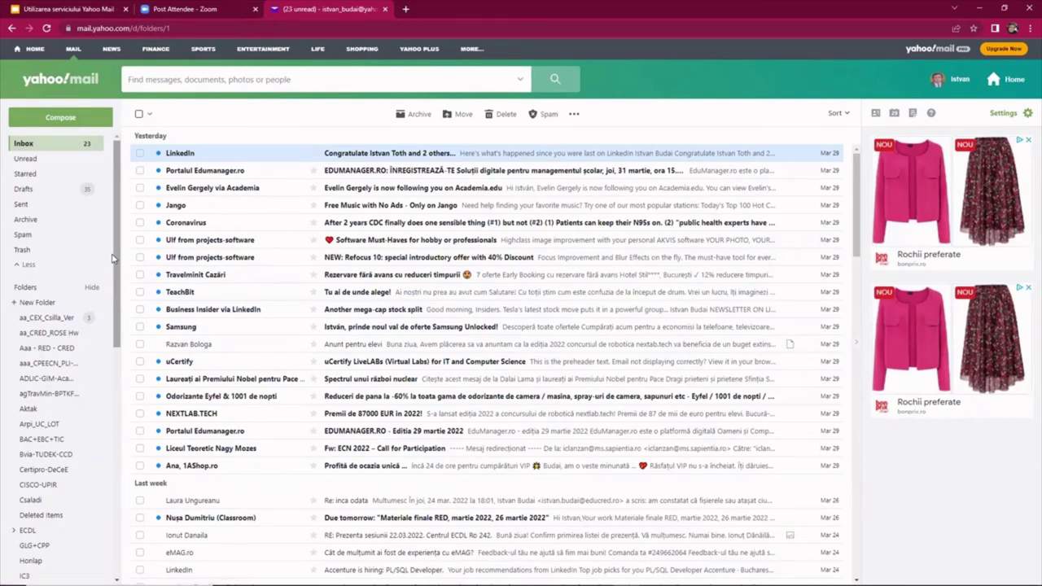
Forward the sent Rugaminte message to both recipients with the note 'Am uitat să atașez fișierul cerut'.
click(19, 207)
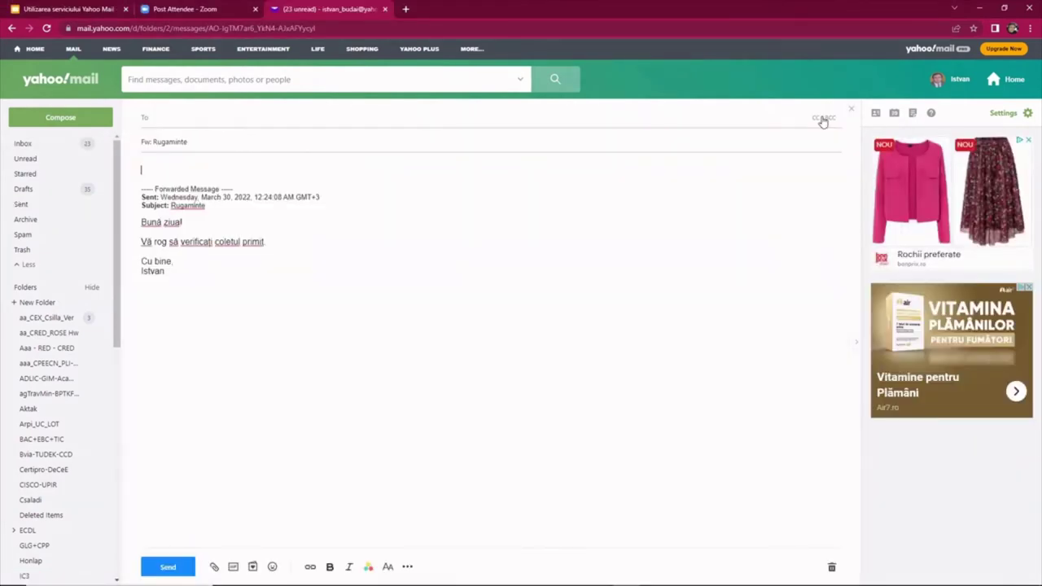
click(822, 119)
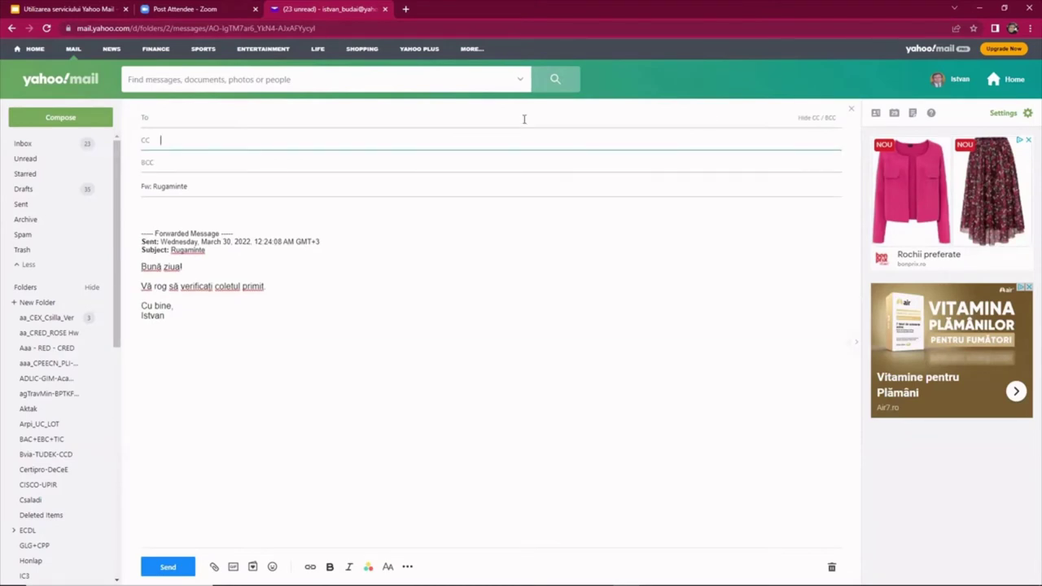
click(194, 116)
text(istv)
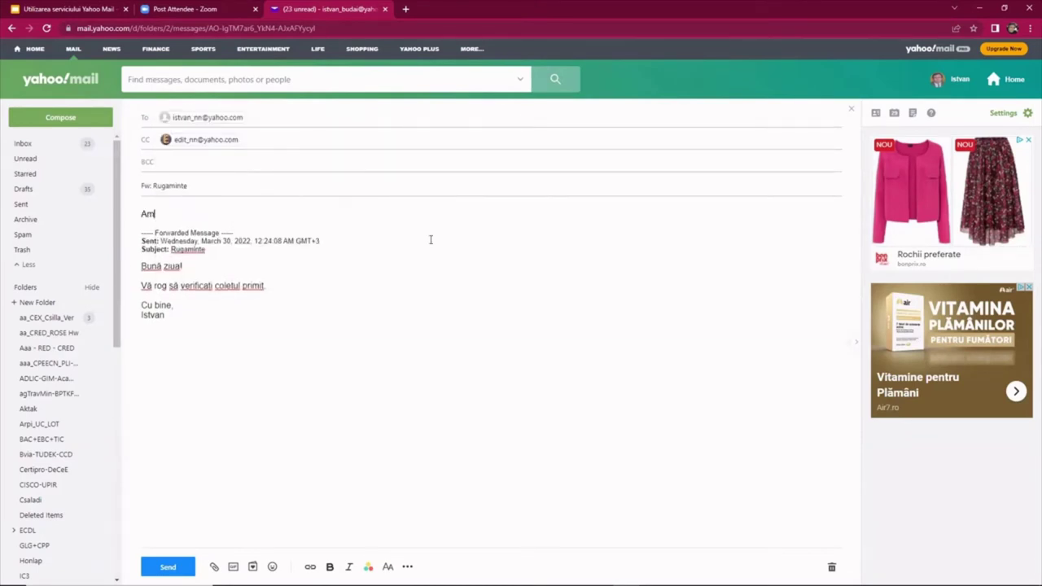
text(uitat să atașez fișierul cerut, de aceea am revenit.)
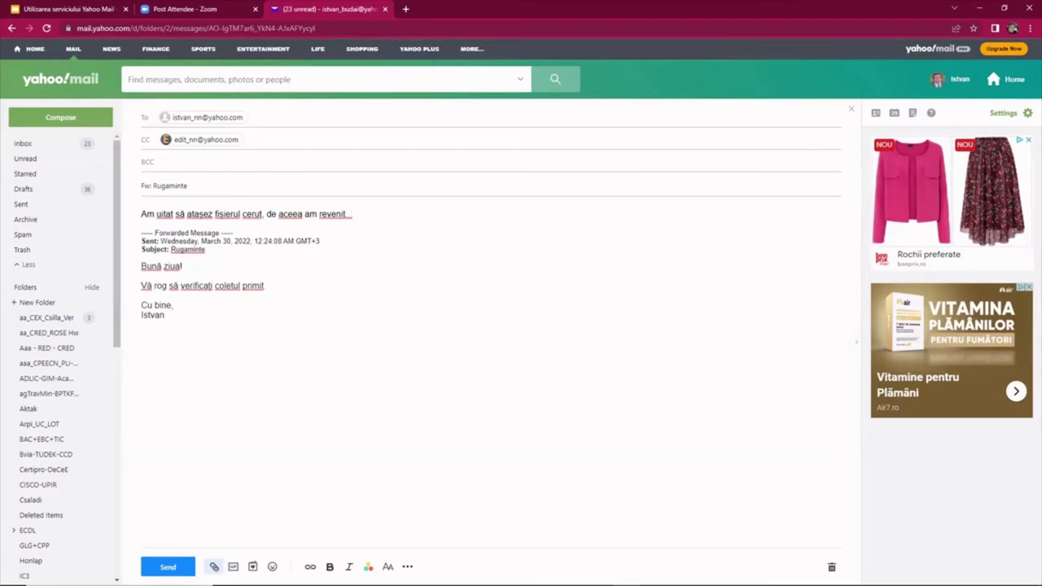
Attach 1j.pdf from the computer's Resurse folder to the forward and send it.
click(214, 566)
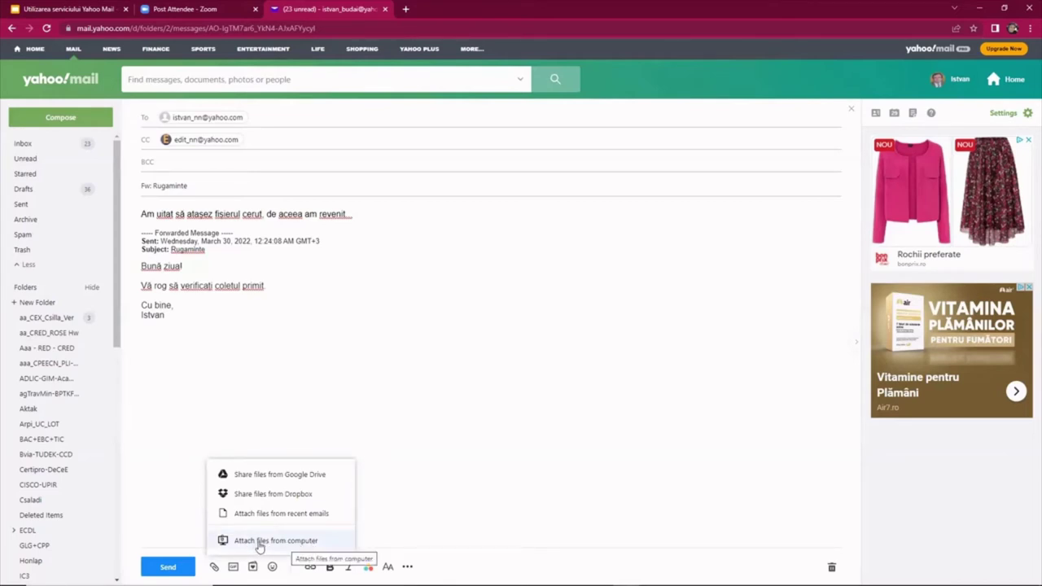
click(271, 540)
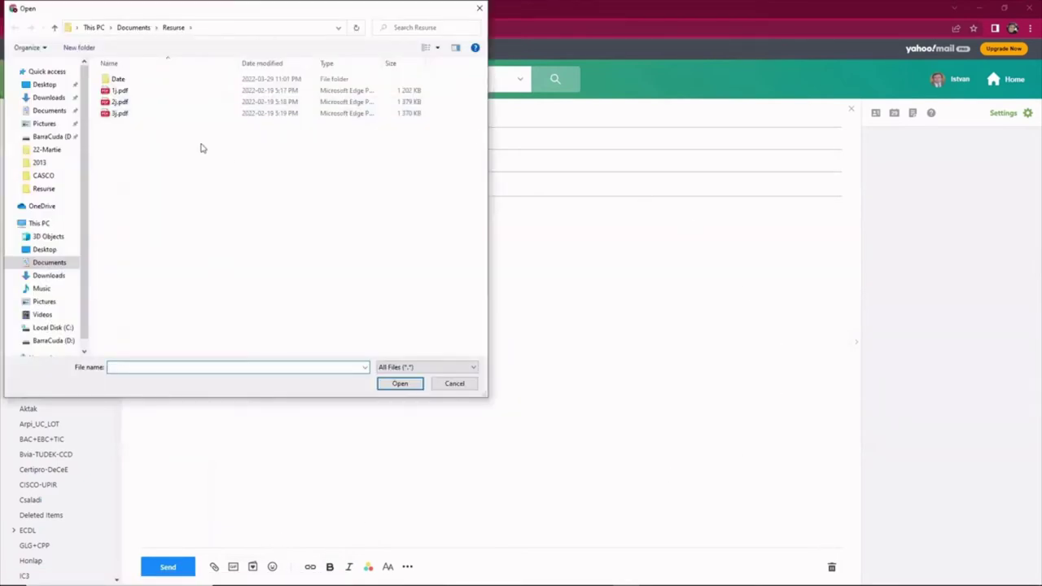
click(122, 93)
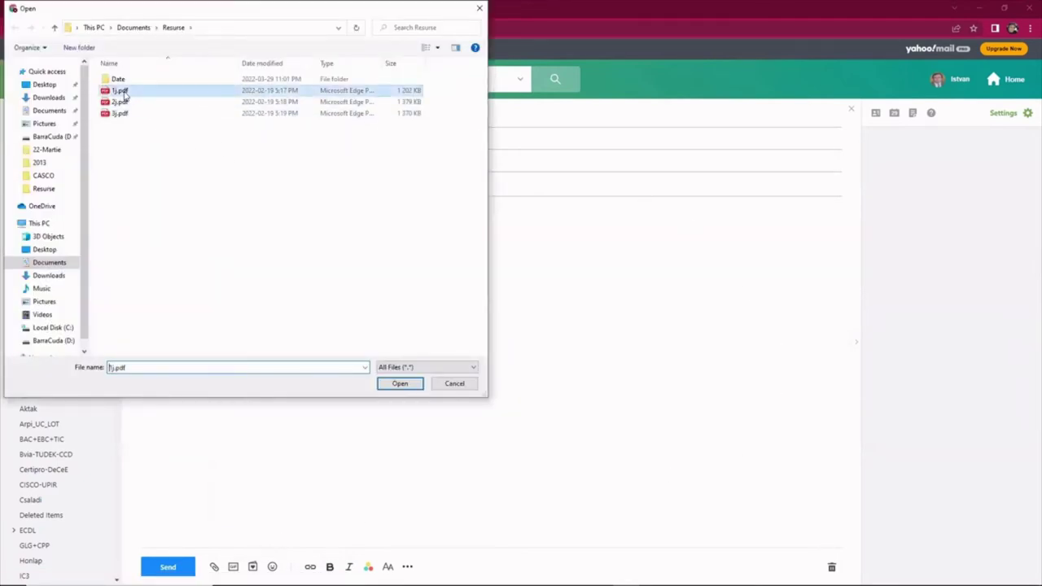
click(397, 384)
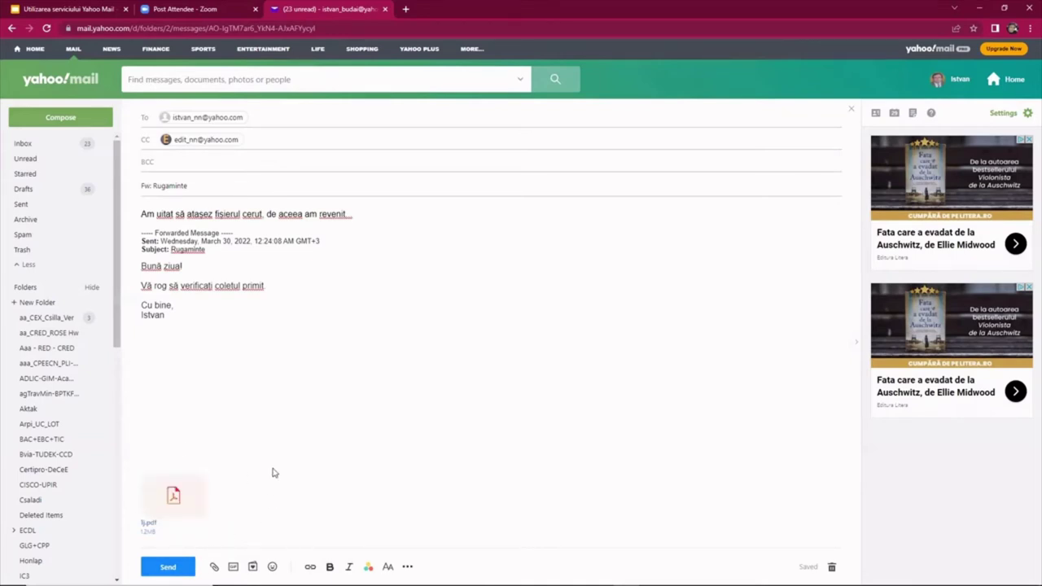
click(173, 567)
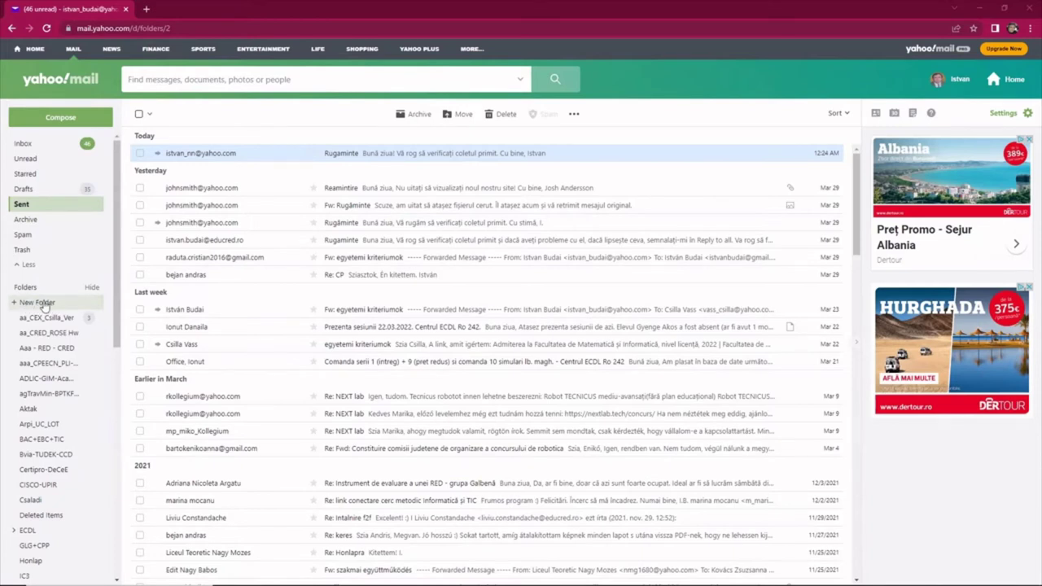
Create a new mail folder named ALFA.
click(45, 302)
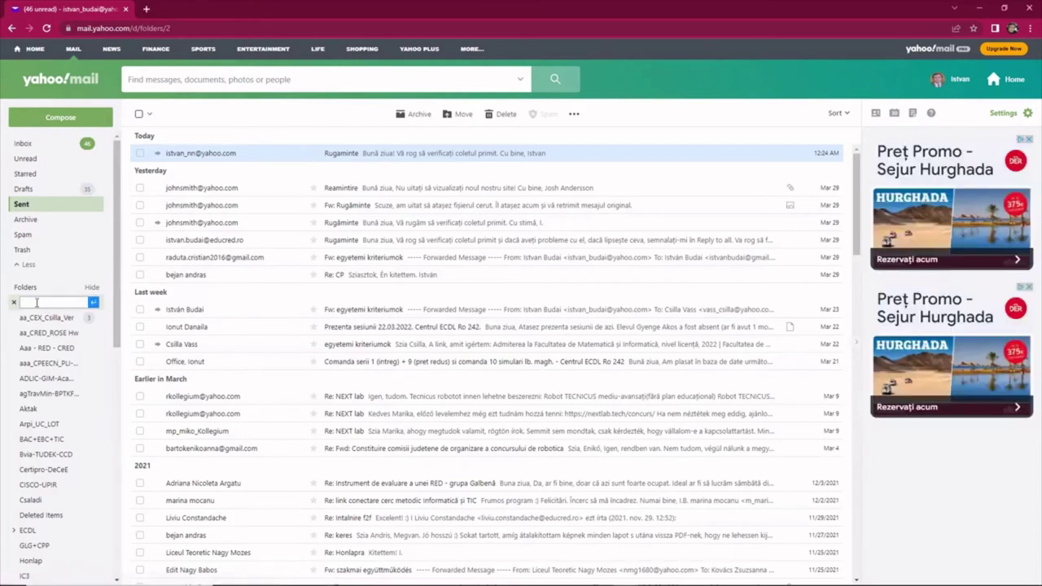
text(ALFA)
click(93, 303)
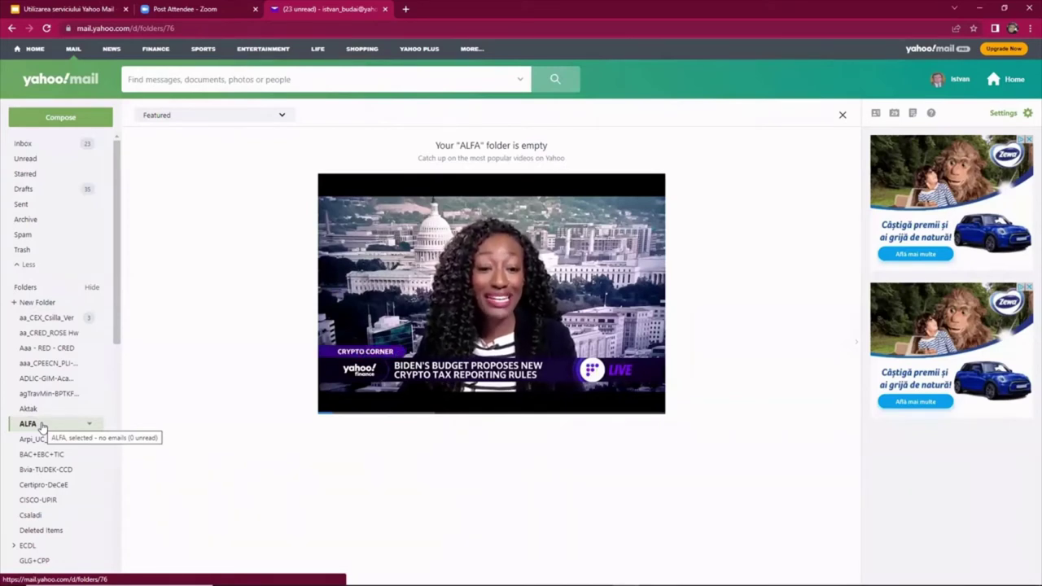
Create the subfolder SCOALA under ALFA, fixing a typo in the name.
right_click(42, 427)
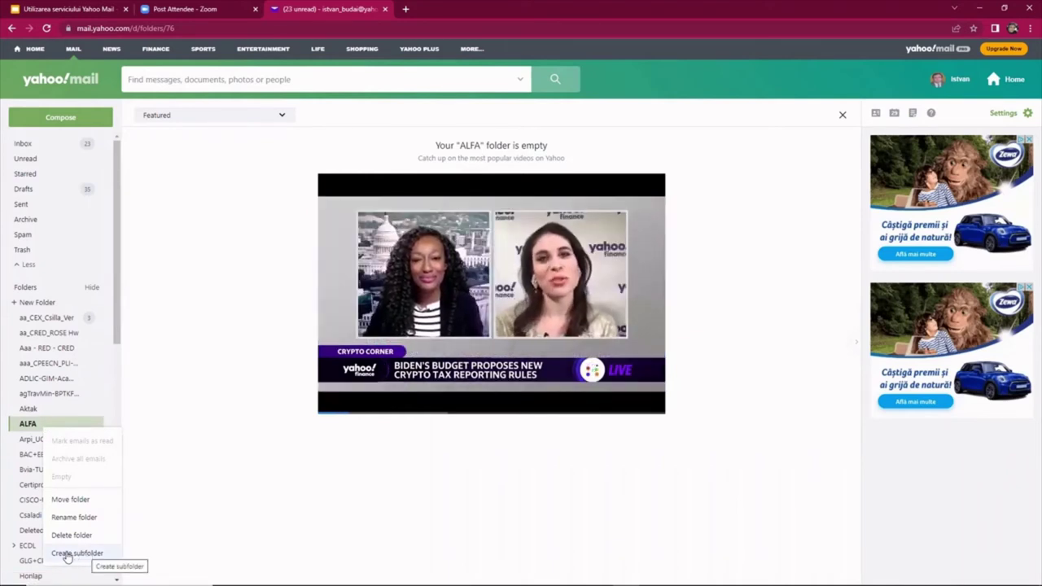
click(68, 554)
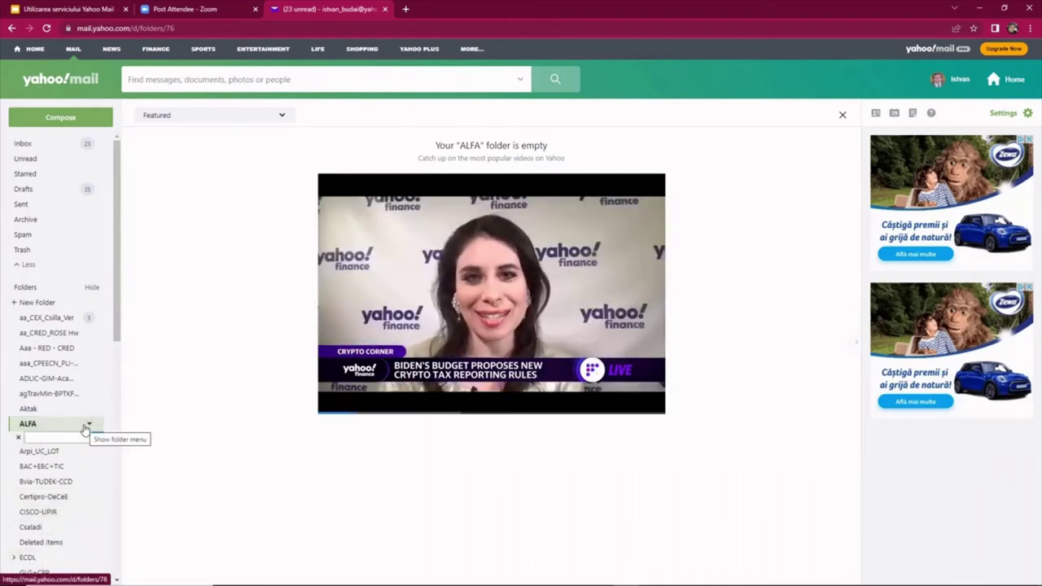
text(SCUA)
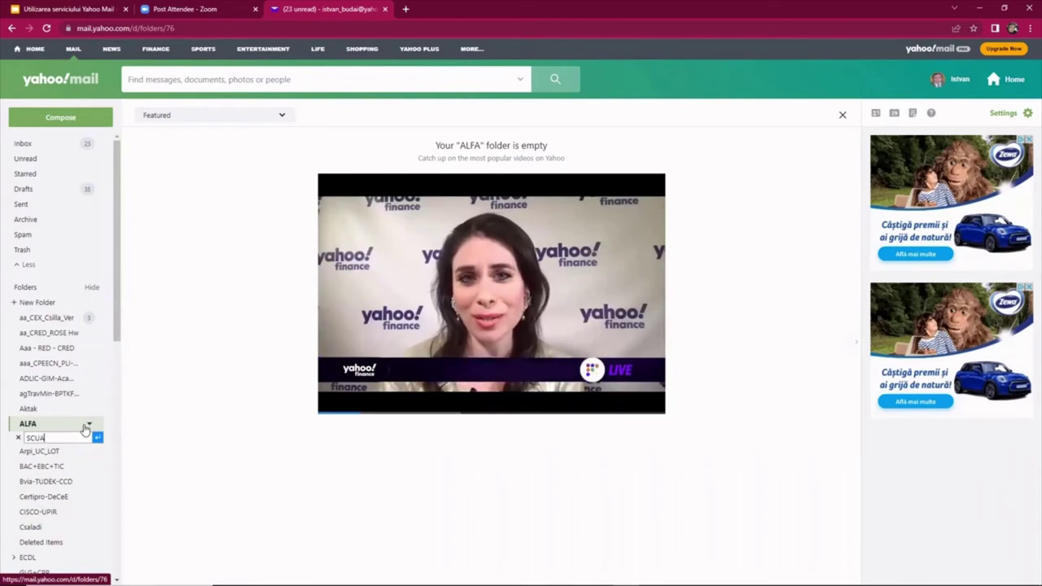
key(BackSpace)
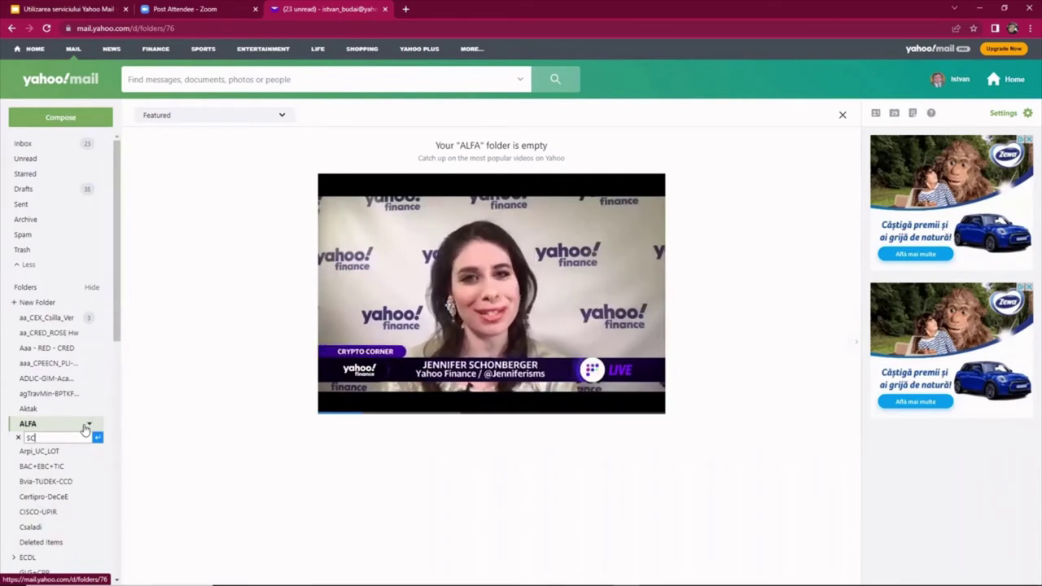
text(OA)
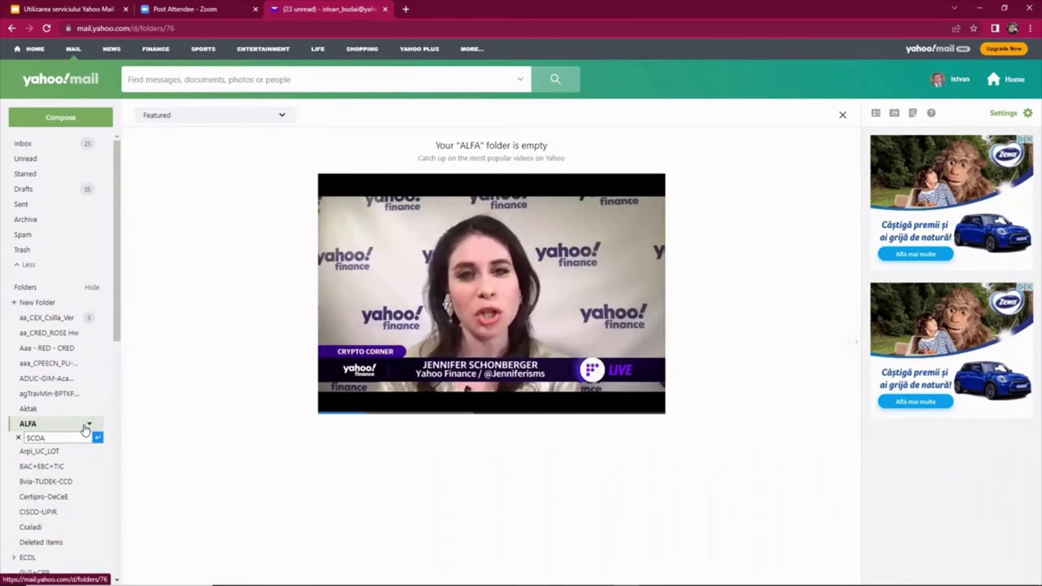
text(LA)
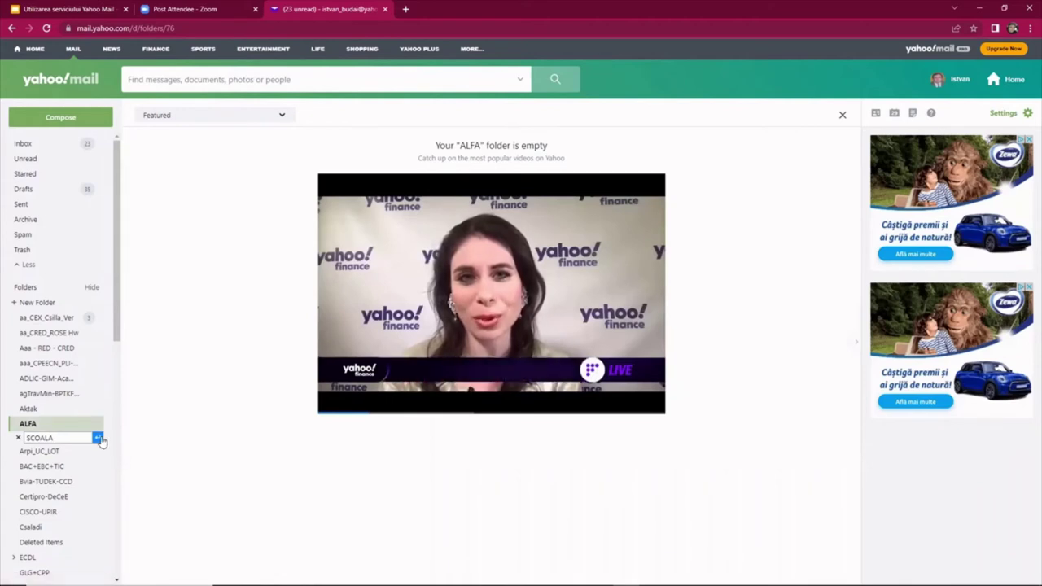
click(98, 438)
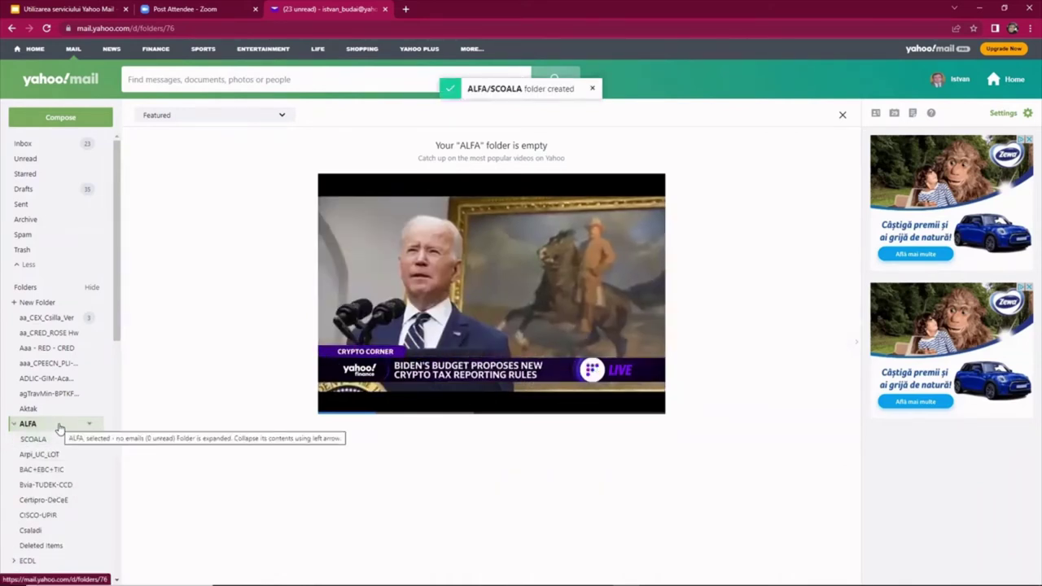
Create the subfolder ACASA under ALFA.
click(89, 423)
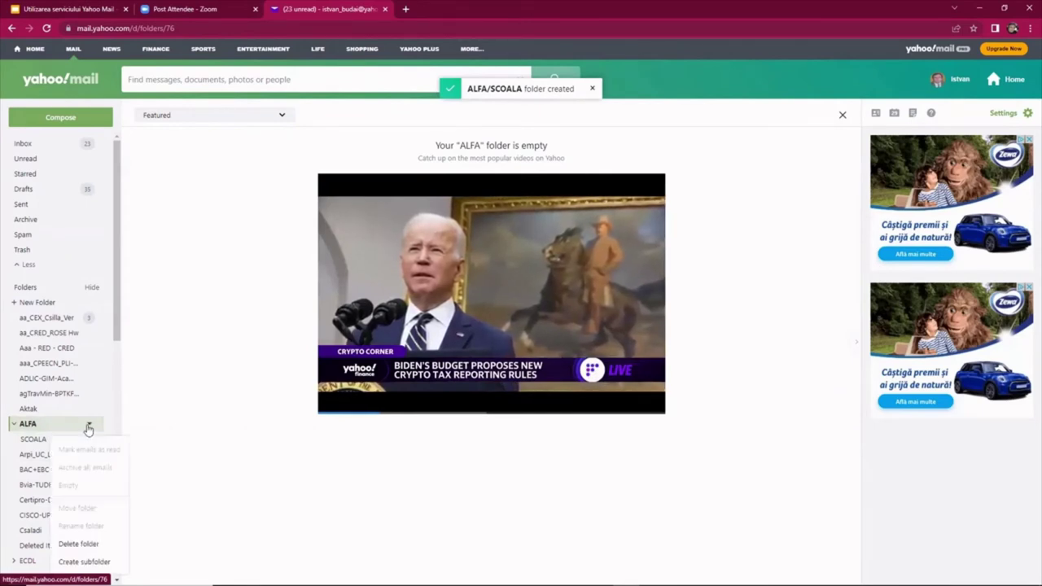
click(81, 561)
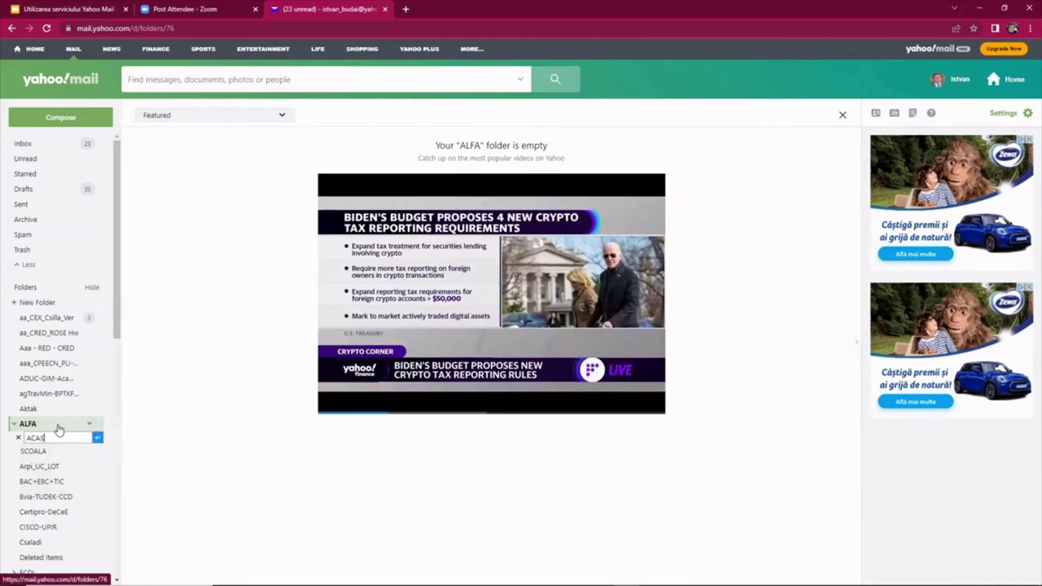
key(Return)
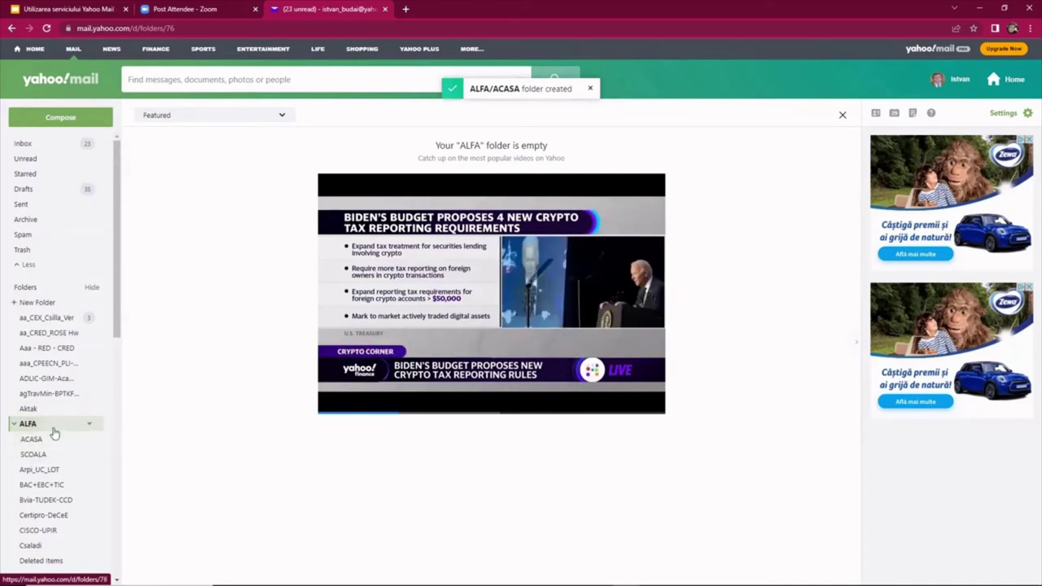
Create the subfolder EXEMPLU under ALFA and return to the inbox.
click(91, 425)
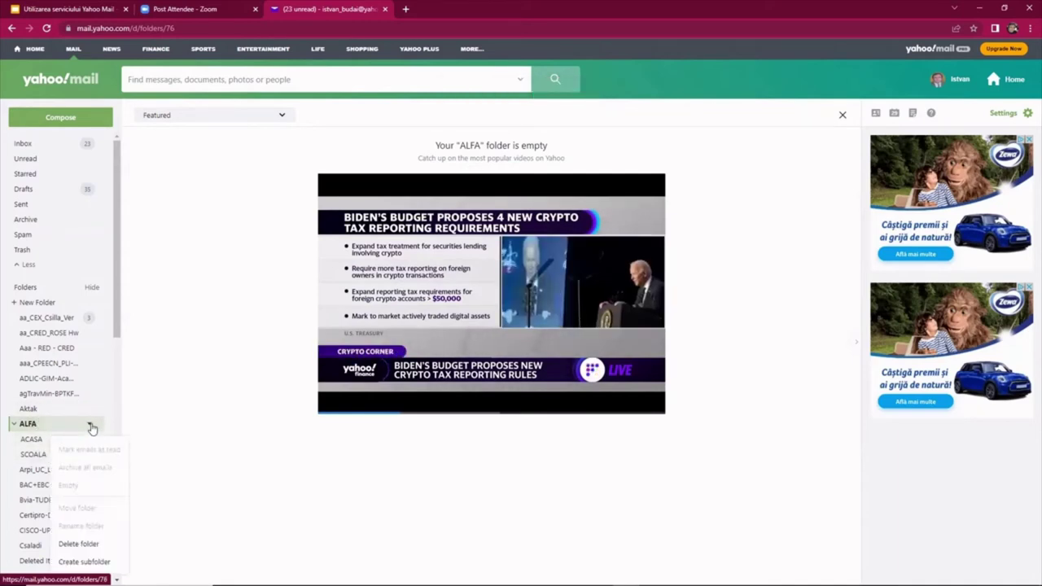
click(85, 562)
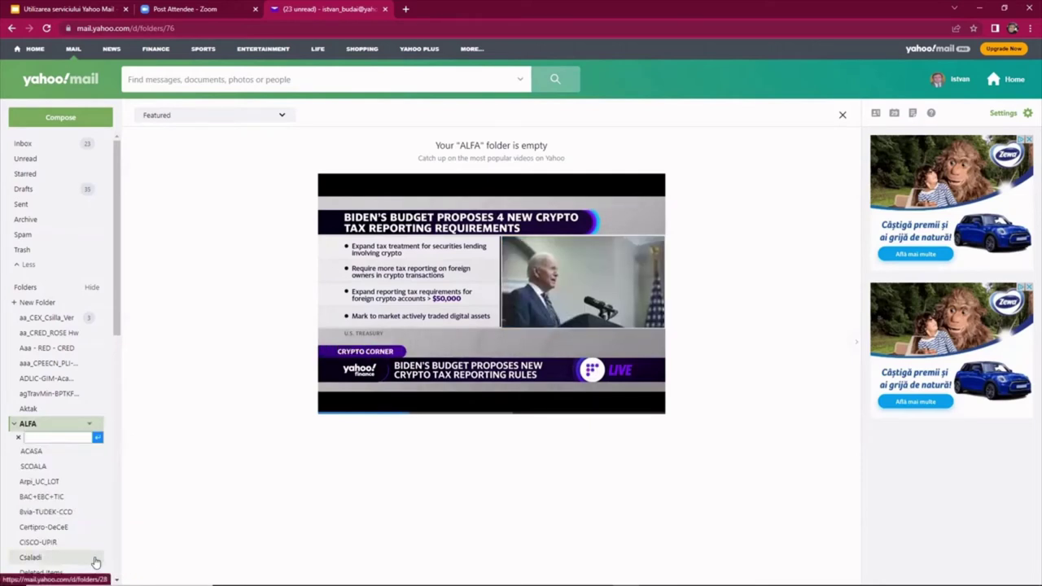
text(EXEMPLU)
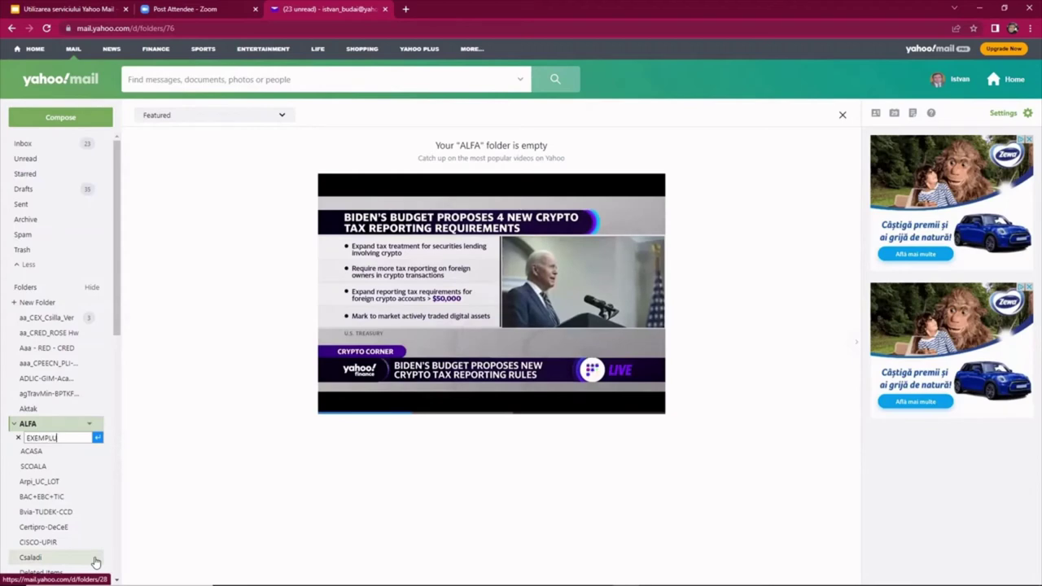
key(Return)
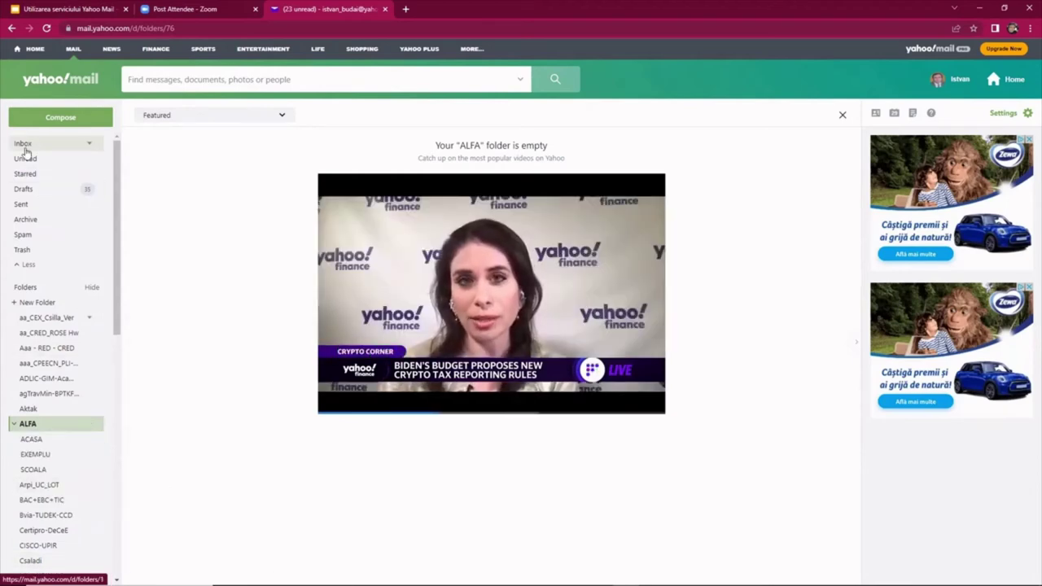
click(24, 146)
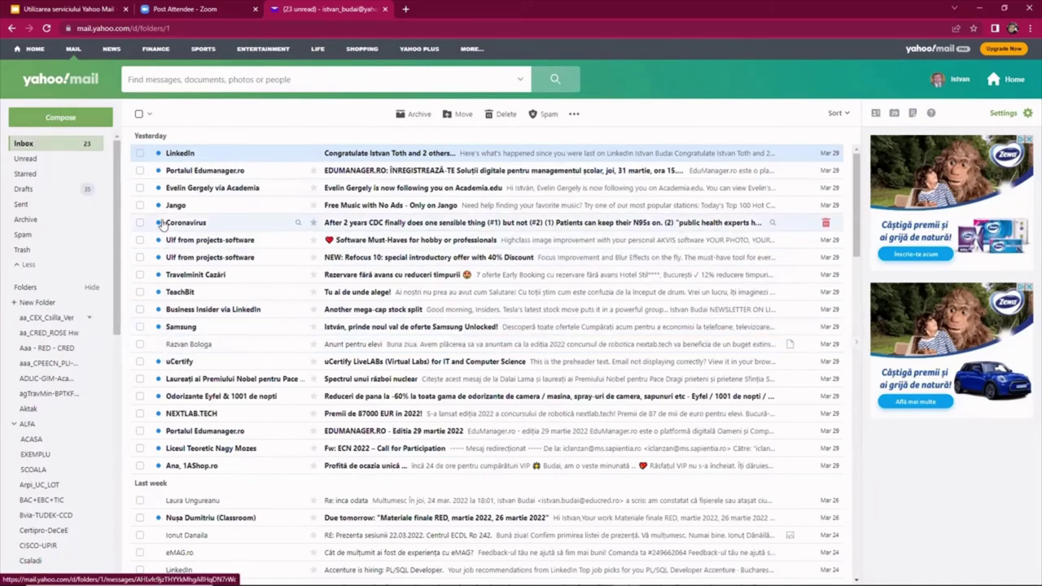
Move both projects-software messages into SCOALA and open SCOALA to view them.
click(140, 241)
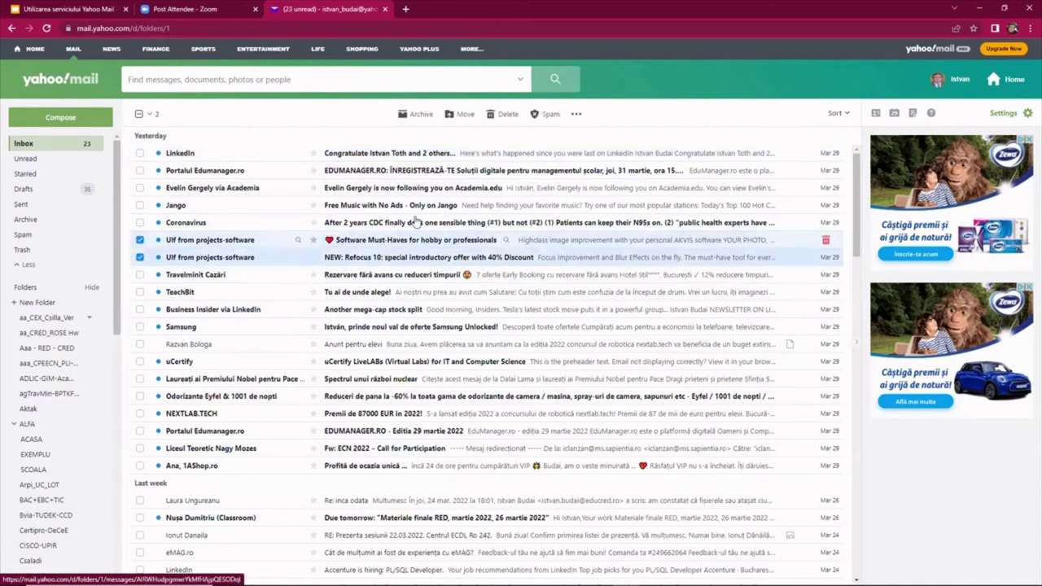
click(460, 115)
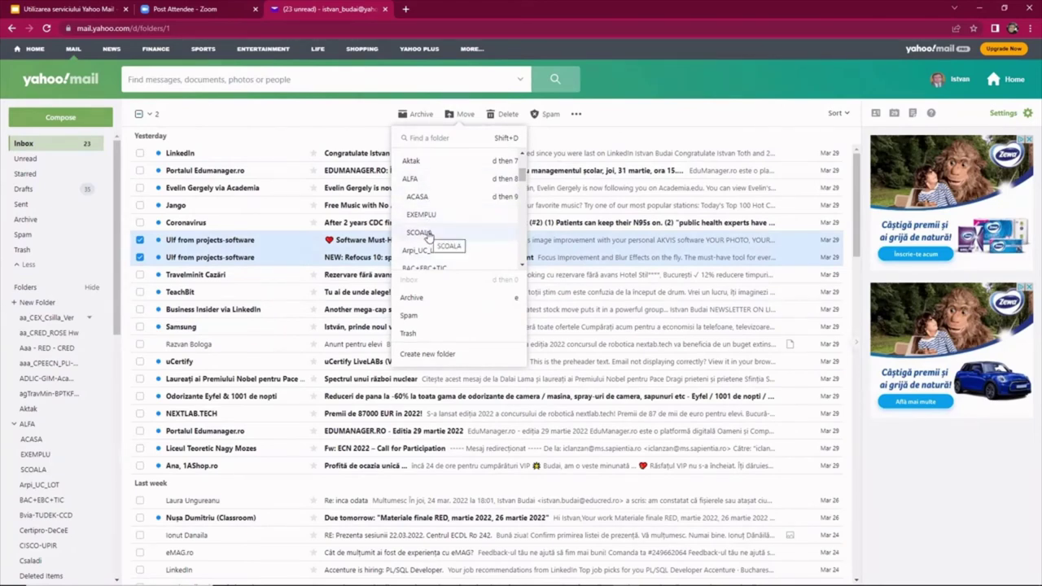
click(420, 232)
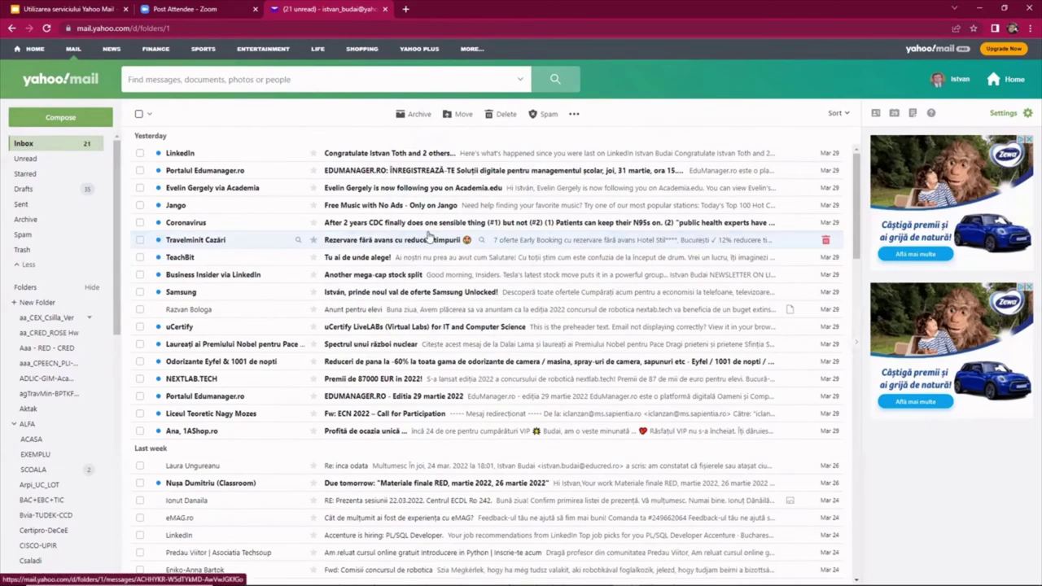
click(28, 424)
right_click(38, 326)
click(33, 329)
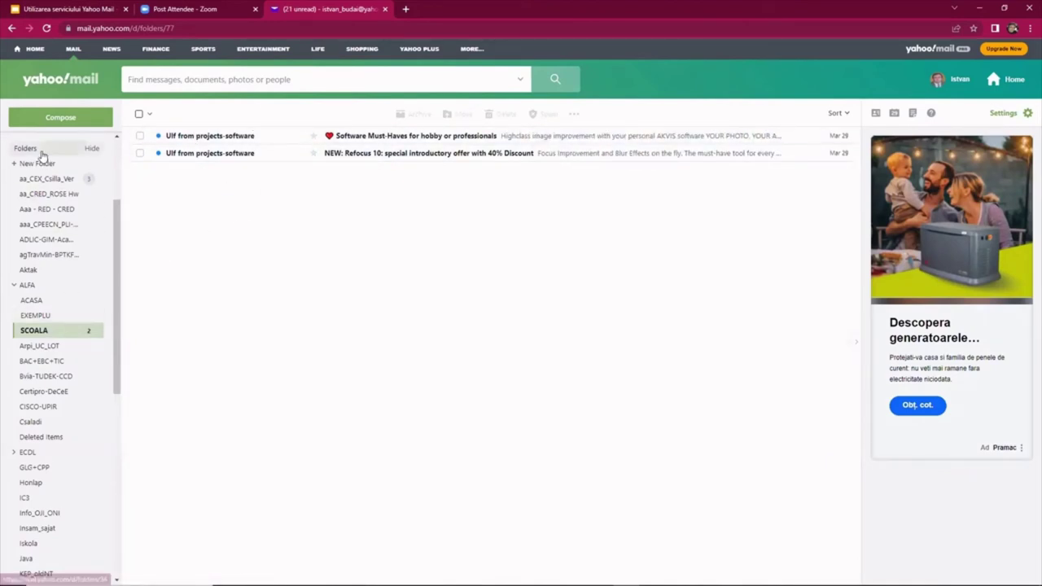
scroll(47, 201, up, 3)
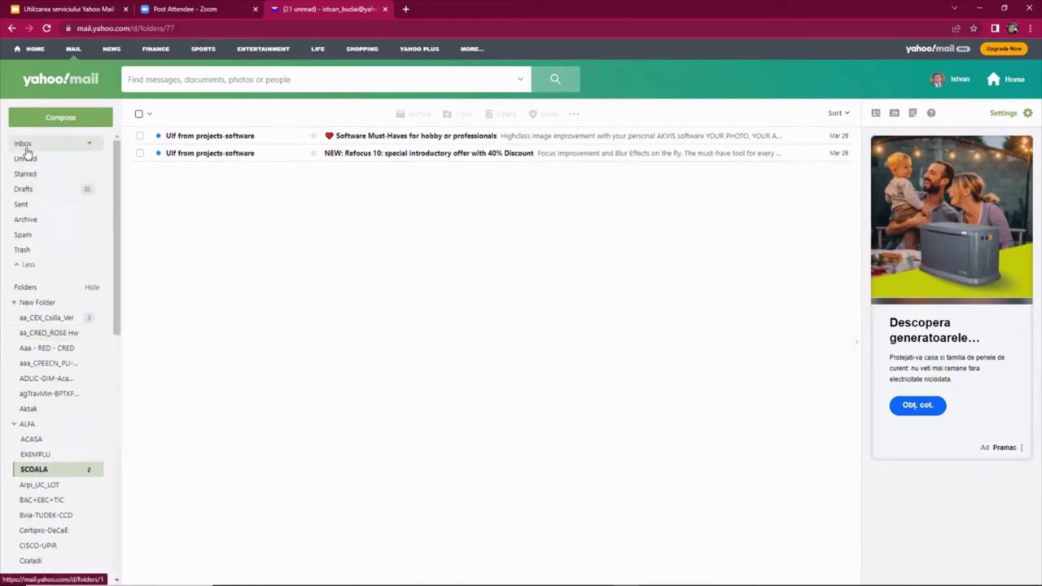
Move the top three inbox messages into ACASA and open ACASA to view them.
click(24, 143)
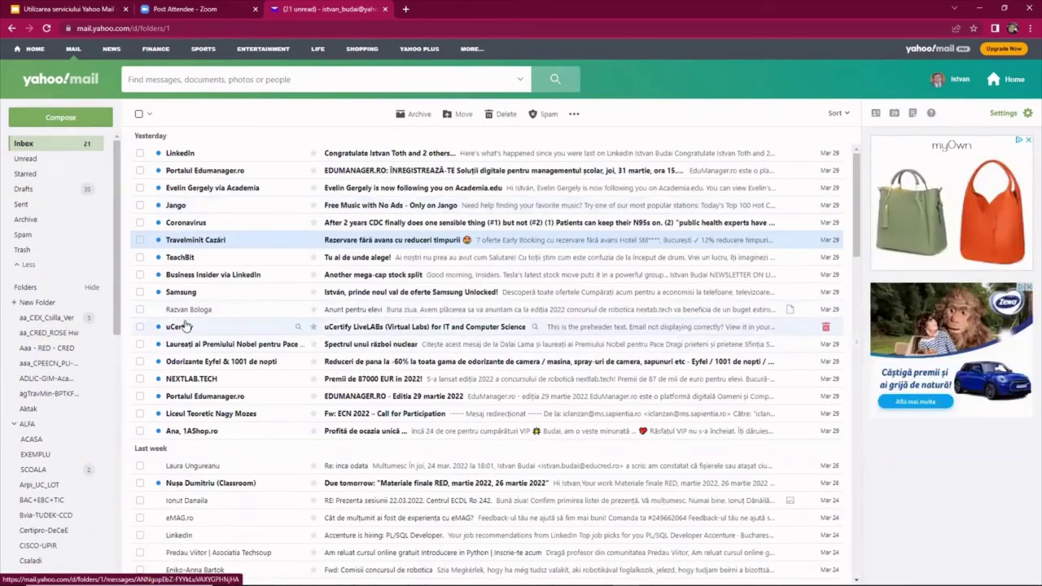
shift+click(275, 188)
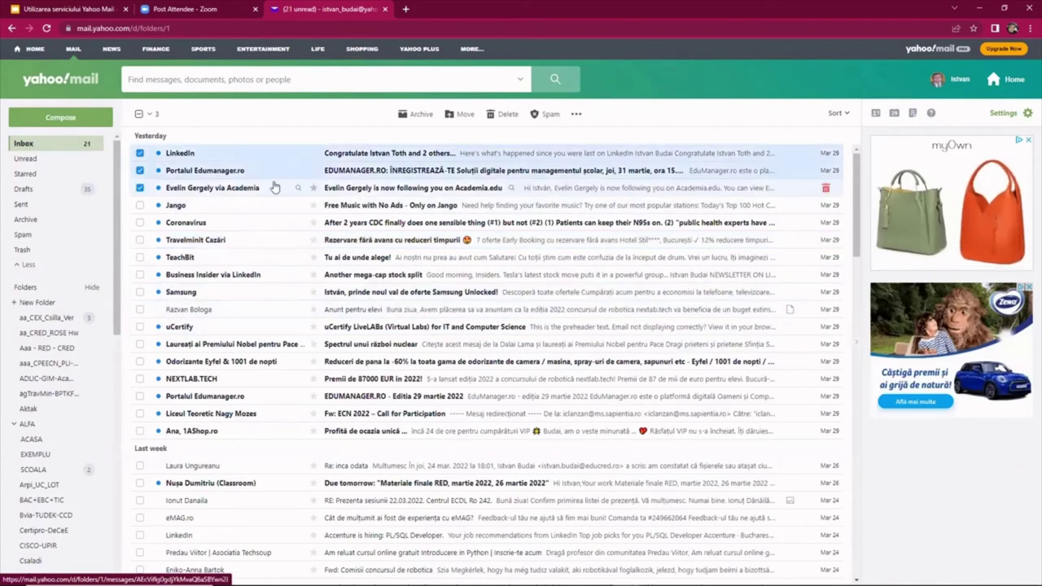
click(465, 116)
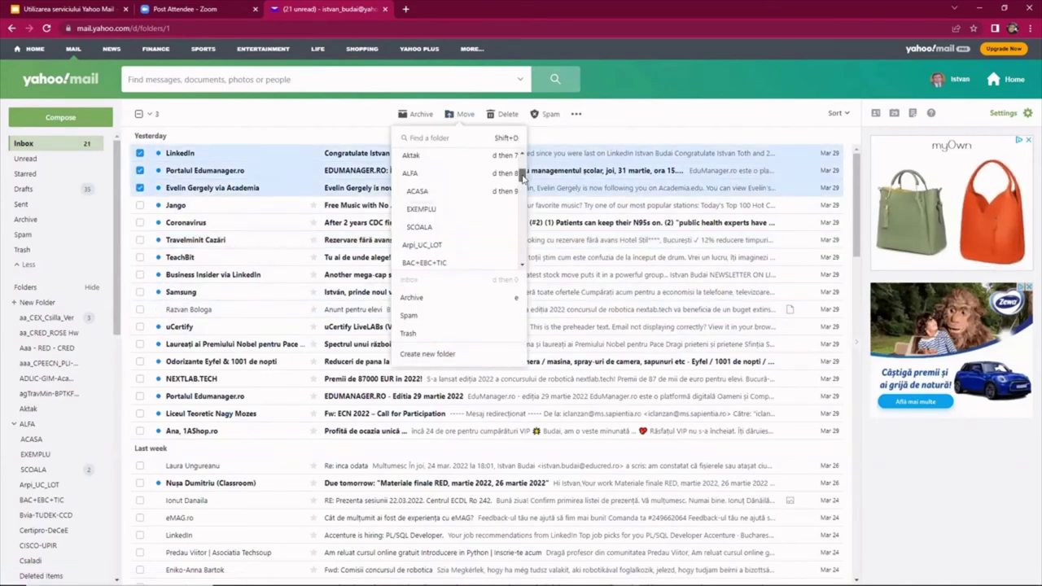
click(420, 193)
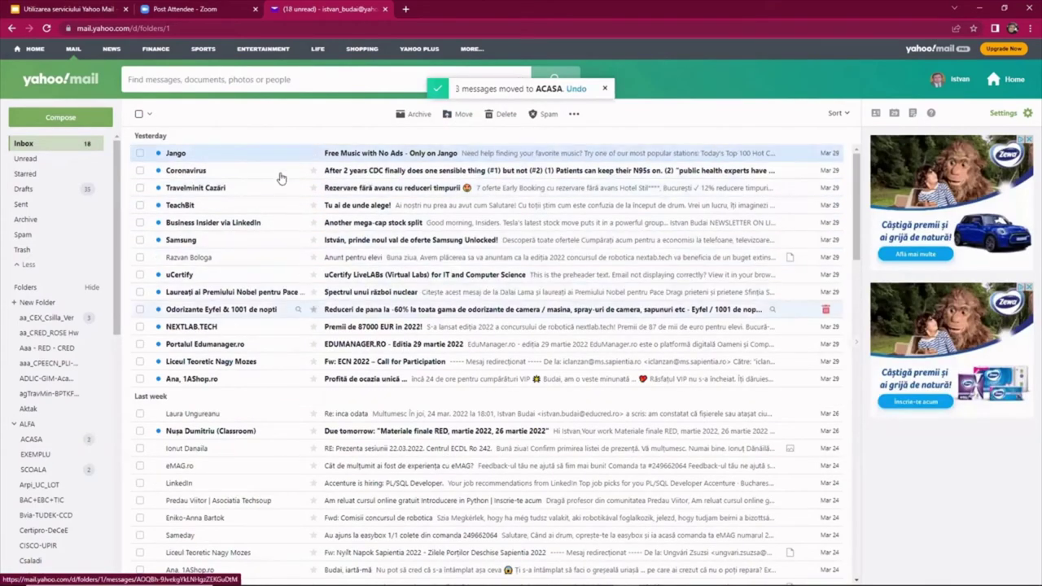
click(31, 439)
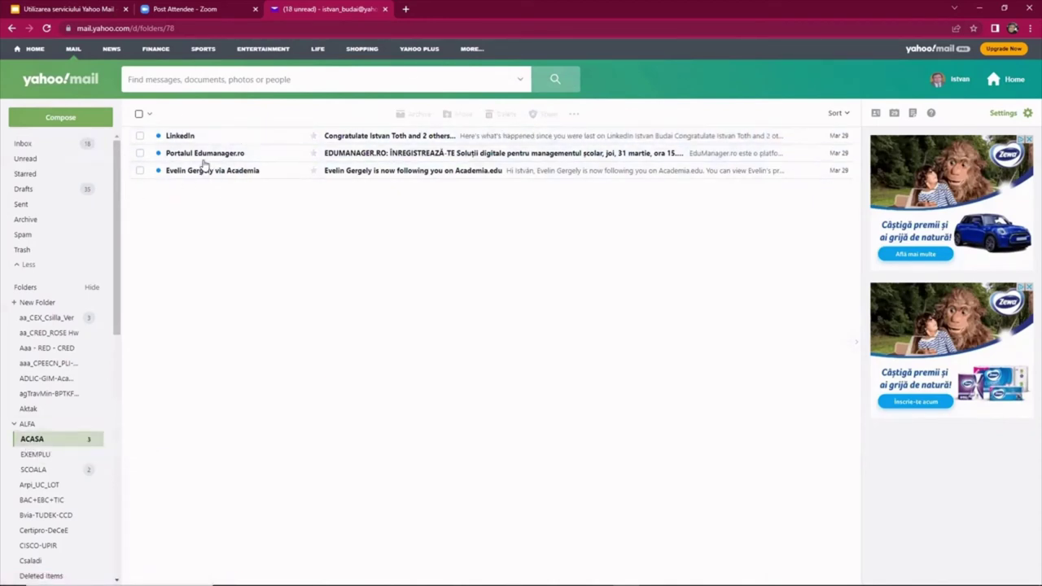
Remove EXEMPLU through its folder menu, then rename the ACASA subfolder to TEME.
click(91, 457)
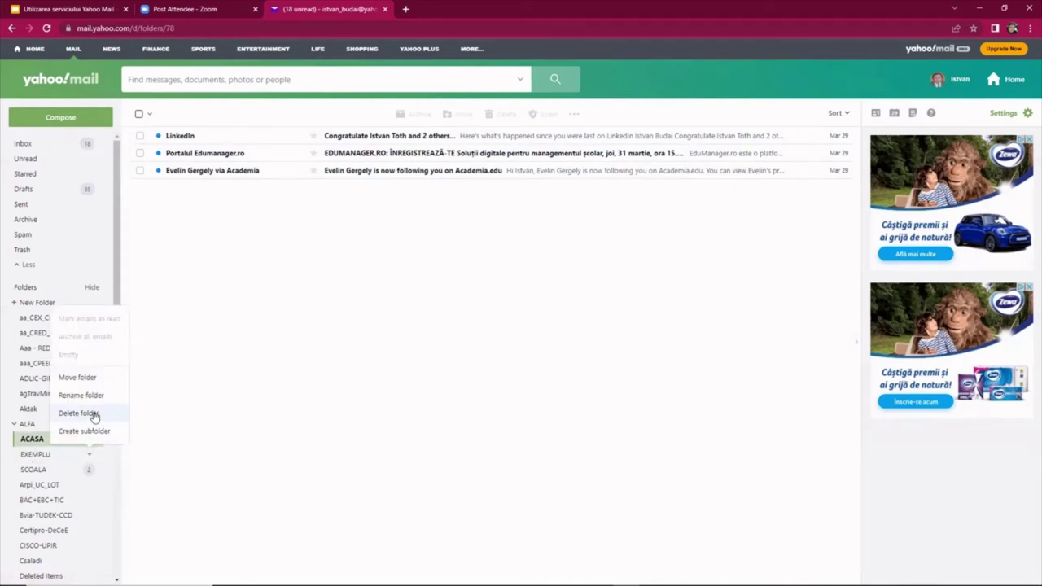
click(93, 414)
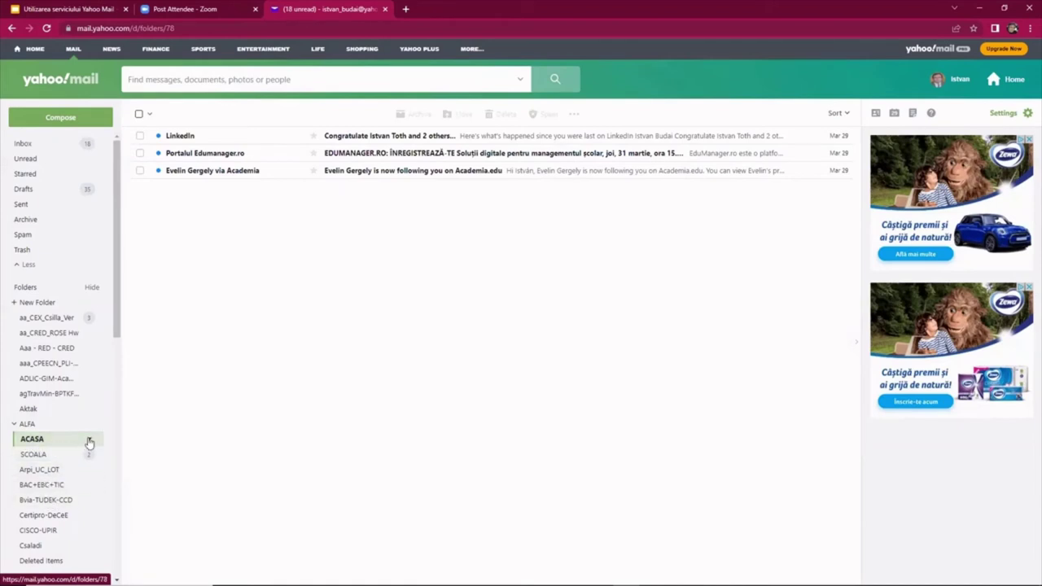
click(90, 441)
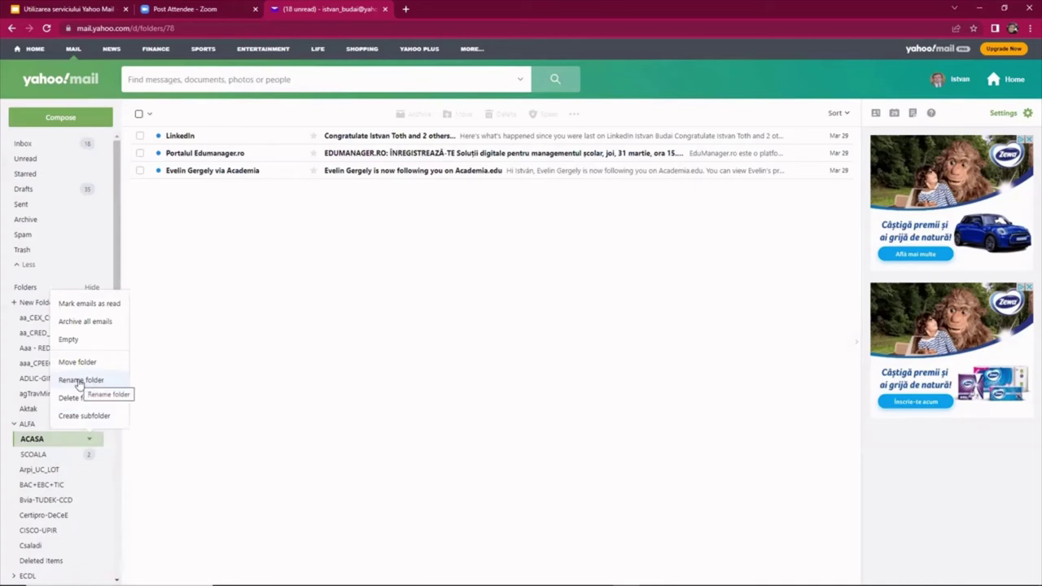
click(79, 381)
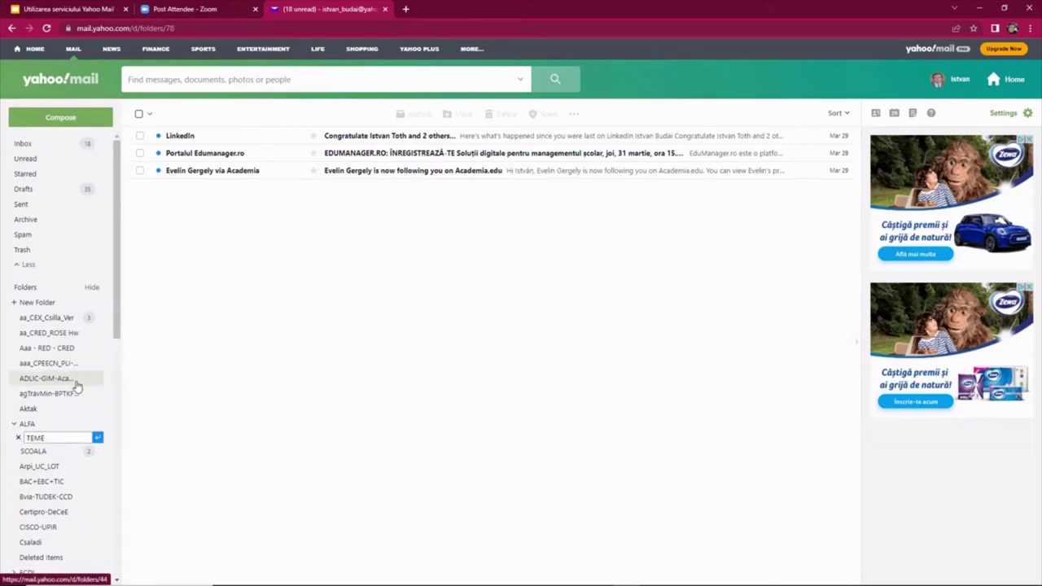
key(Return)
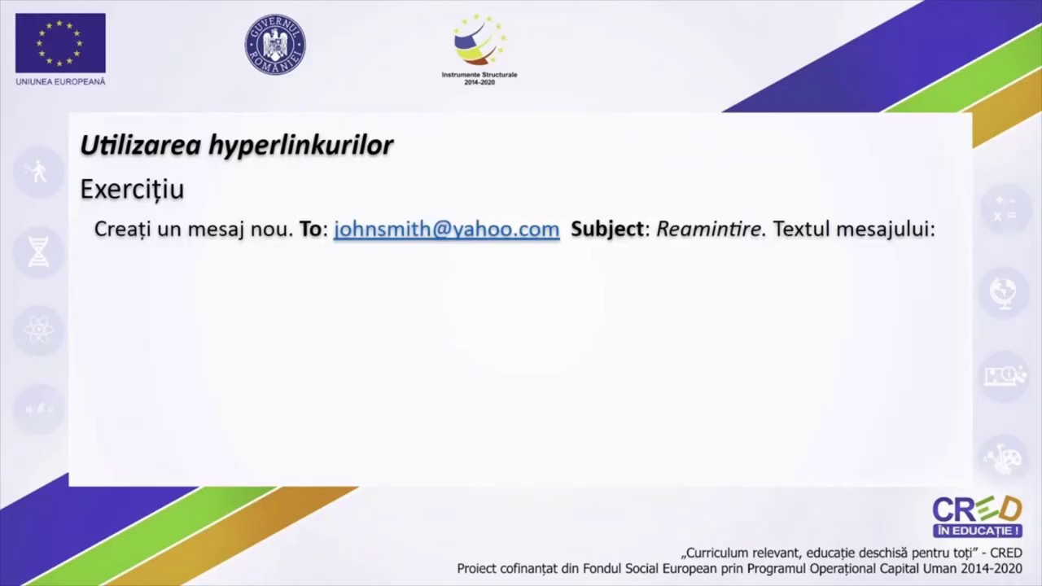